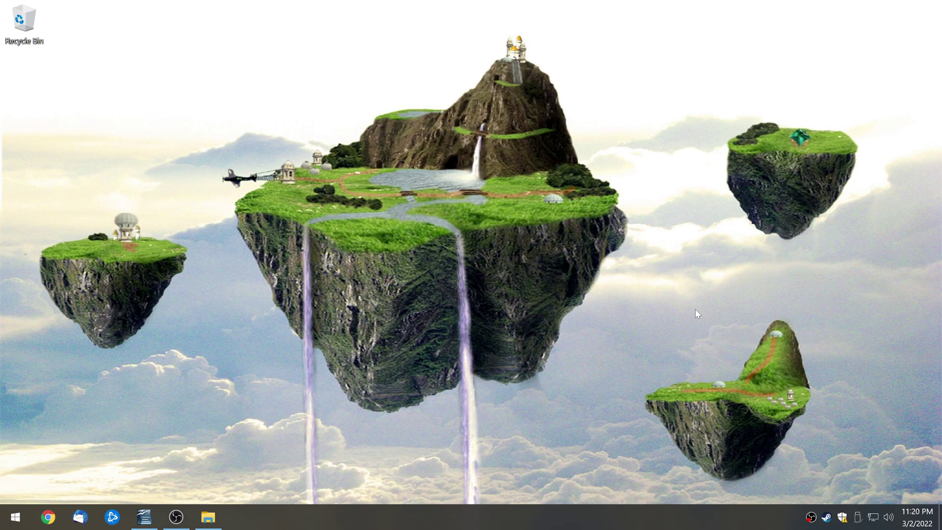
right_click(827, 517)
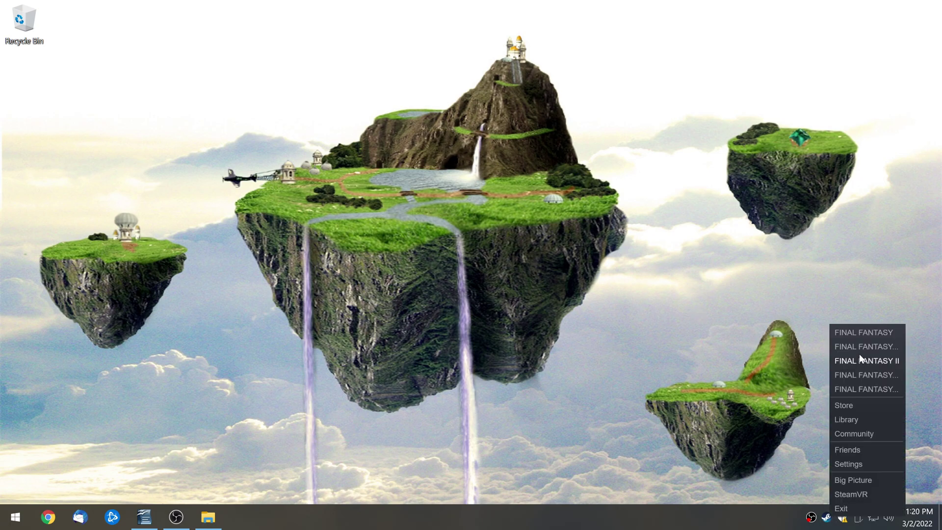
click(873, 331)
click(449, 383)
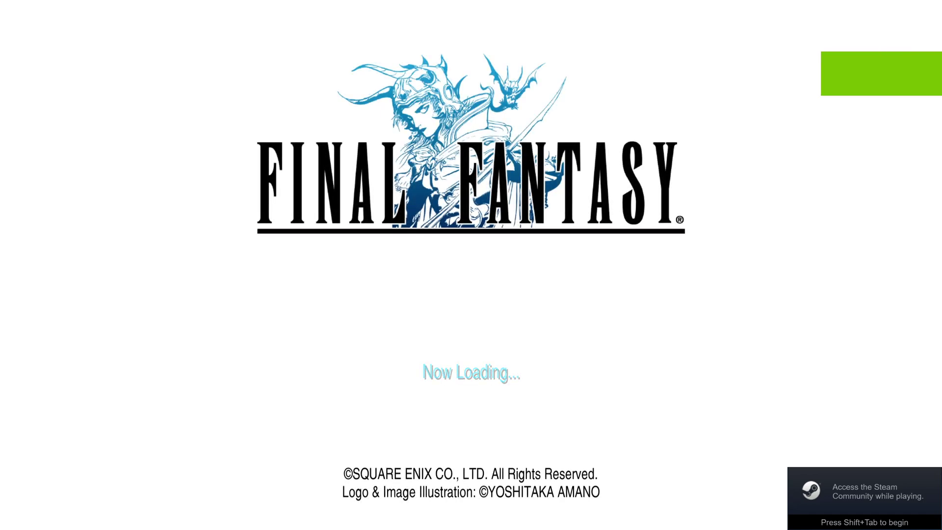
key(Return)
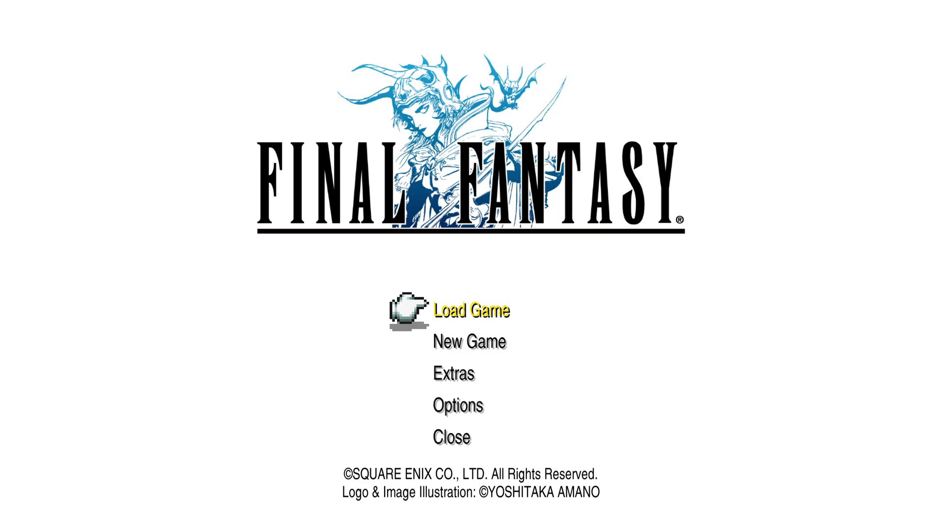
key(alt+F4)
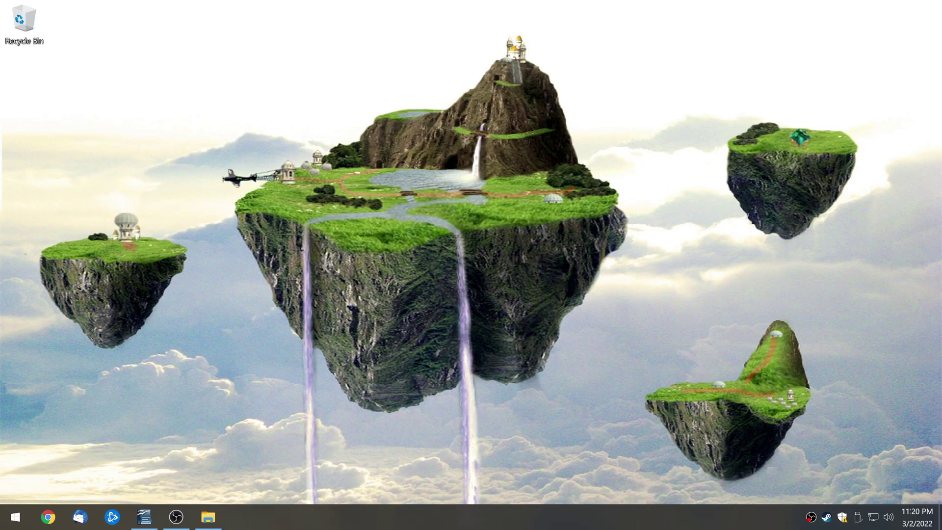
Browse FINAL FANTASY's local files from its Manage menu in the Steam library
right_click(828, 518)
click(848, 417)
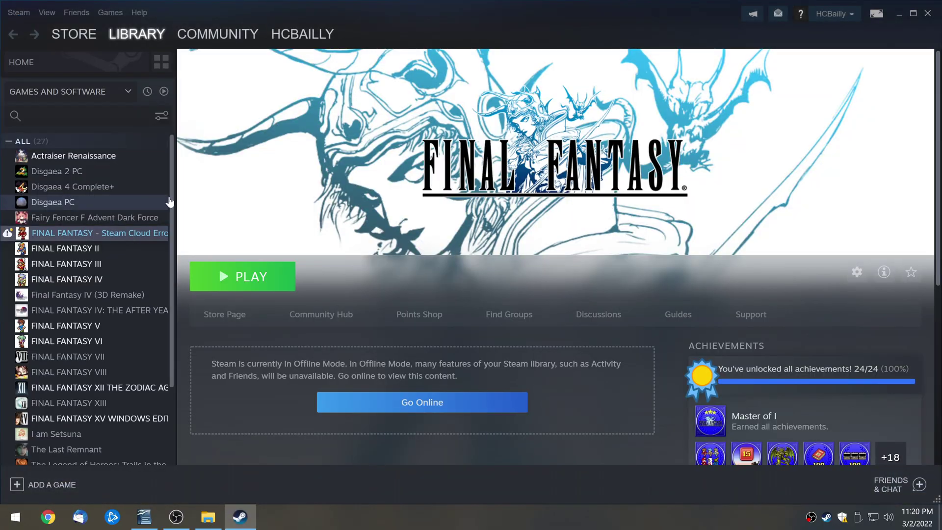
right_click(86, 234)
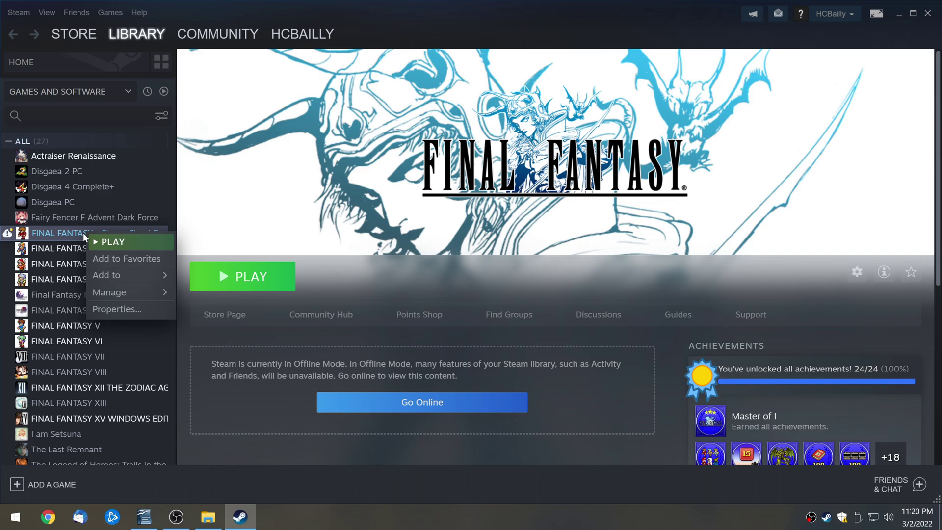
mouse_move(110, 292)
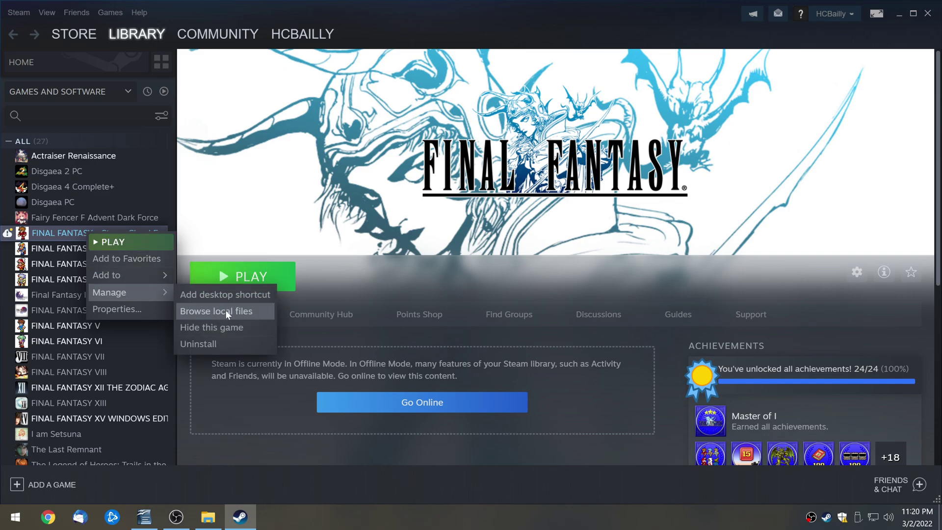
click(225, 309)
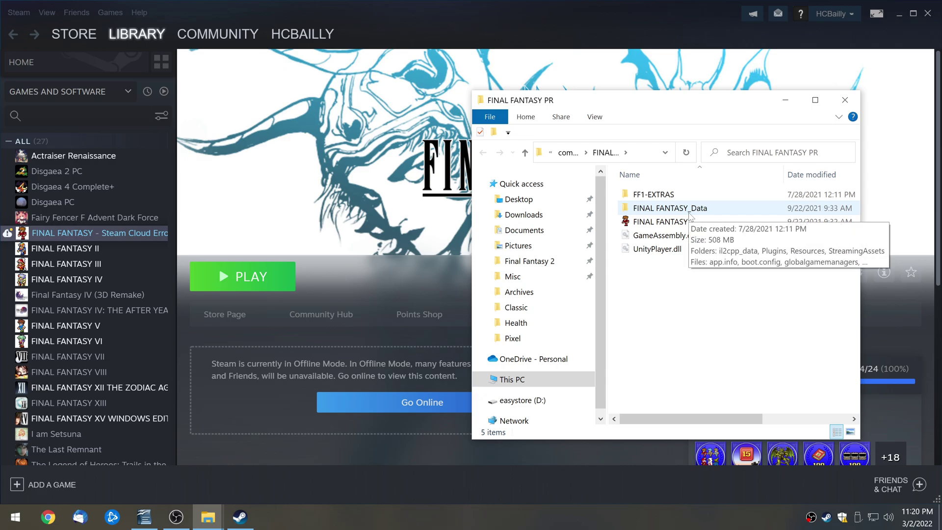
Go into the FINAL FANTASY_Data > StreamingAssets folder
double_click(689, 213)
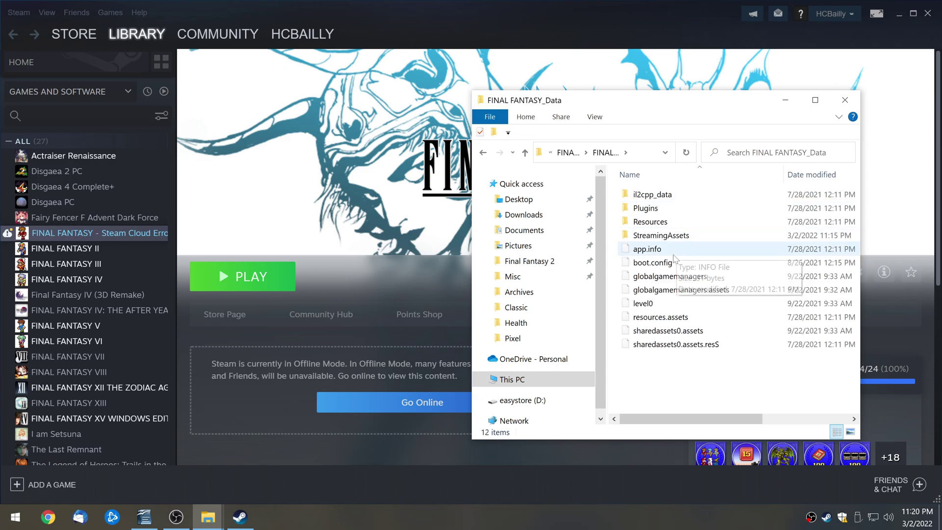
click(661, 235)
double_click(676, 238)
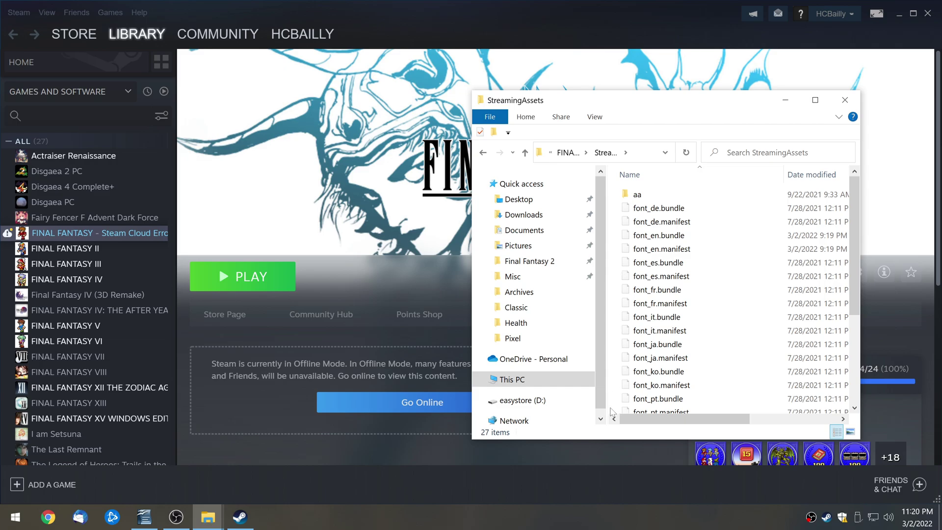
mouse_move(207, 518)
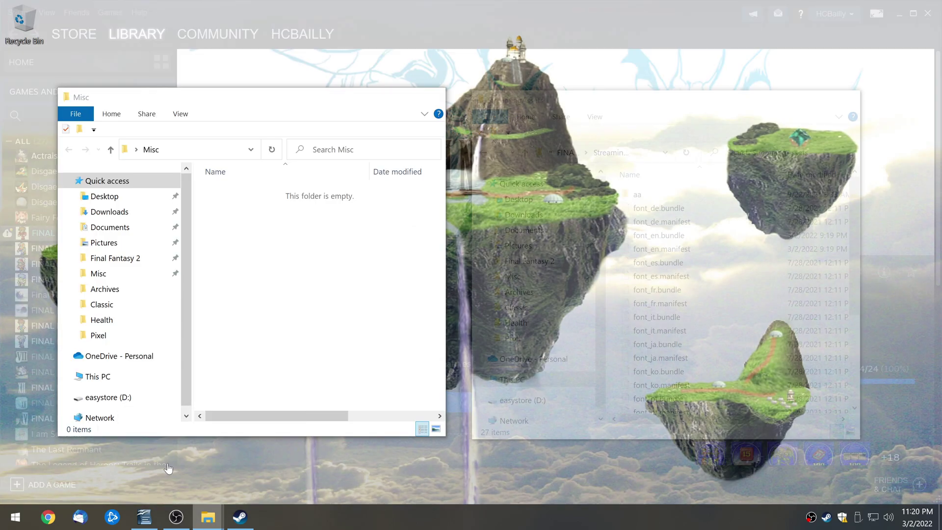
Move font_en.bundle and font_en.manifest into the Misc window
click(165, 471)
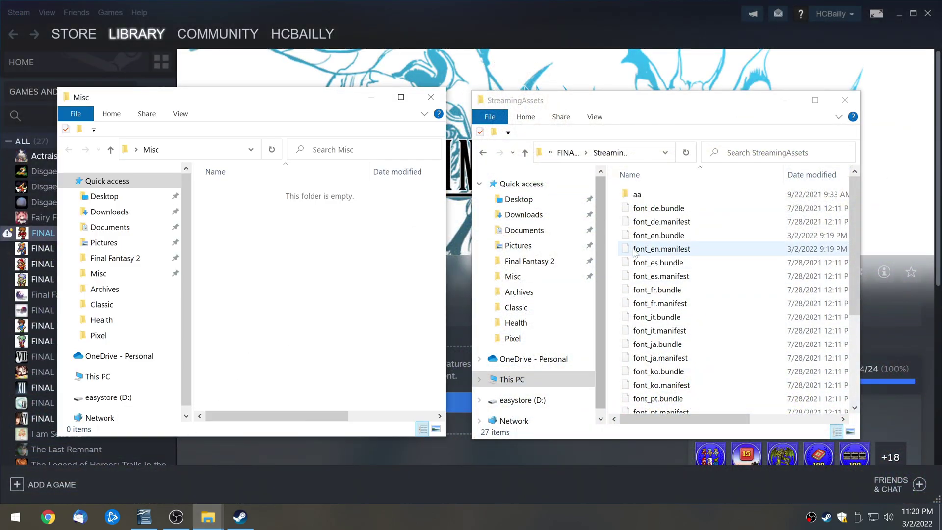
drag(613, 236, 668, 249)
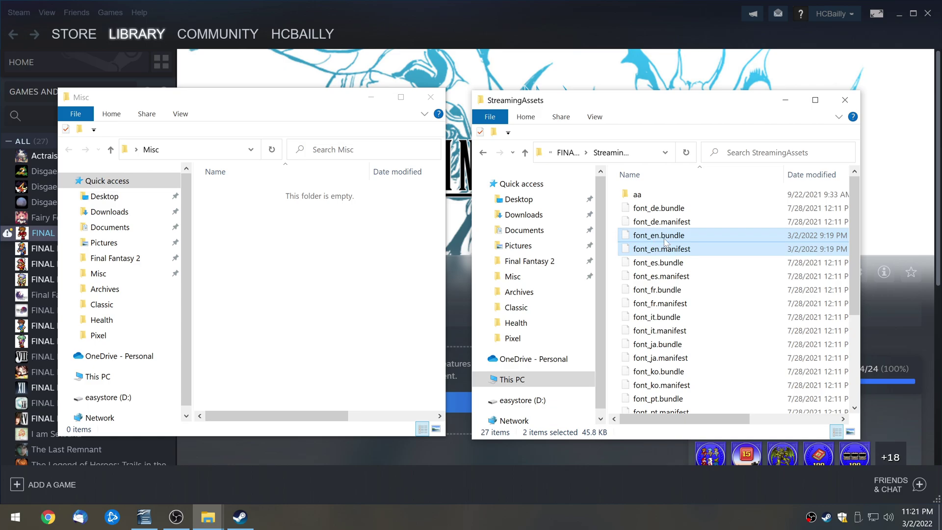
drag(663, 239, 274, 280)
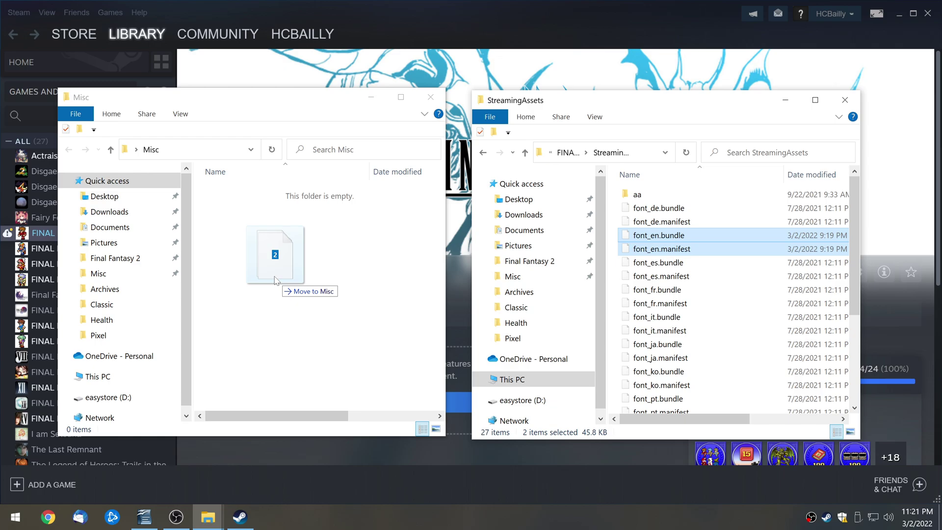
drag(274, 280, 275, 279)
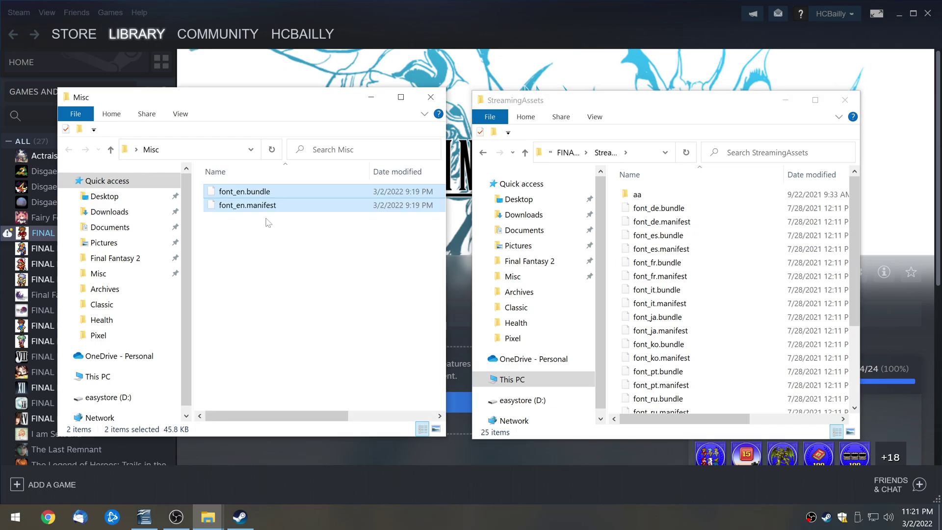
click(287, 268)
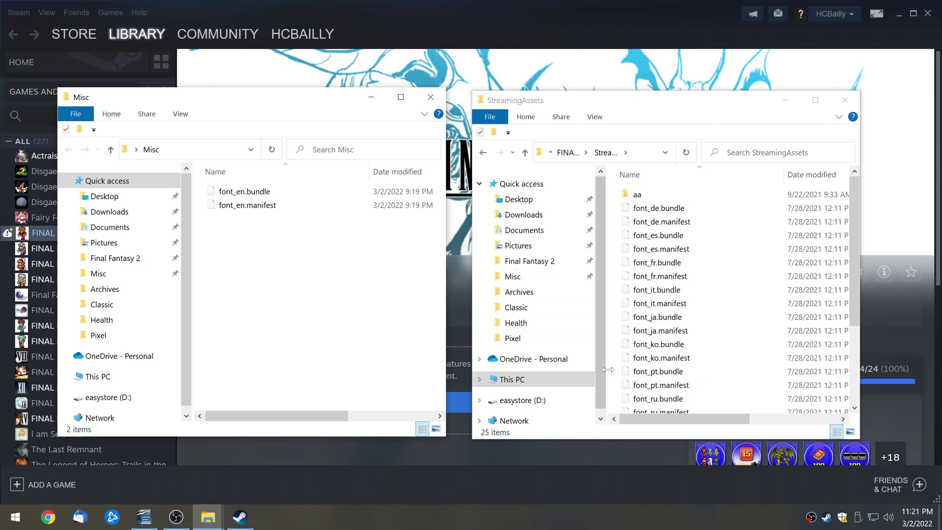
Copy font_ja.bundle and font_ja.manifest from StreamingAssets and paste them into Misc
drag(613, 314, 645, 329)
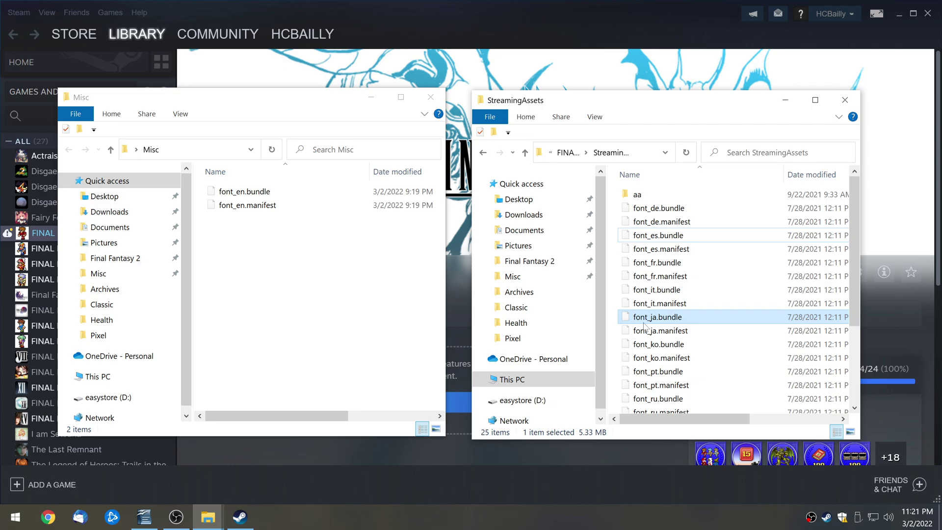
click(614, 332)
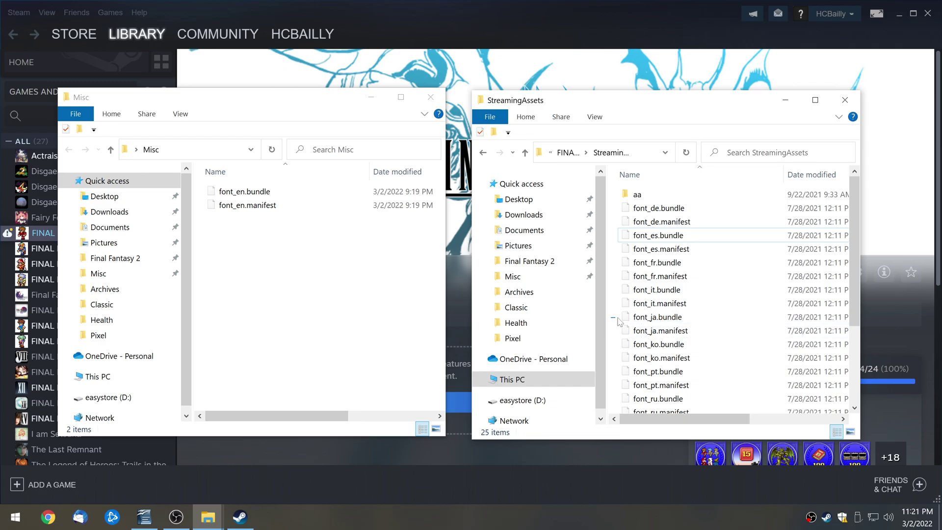
drag(613, 332, 654, 318)
right_click(663, 324)
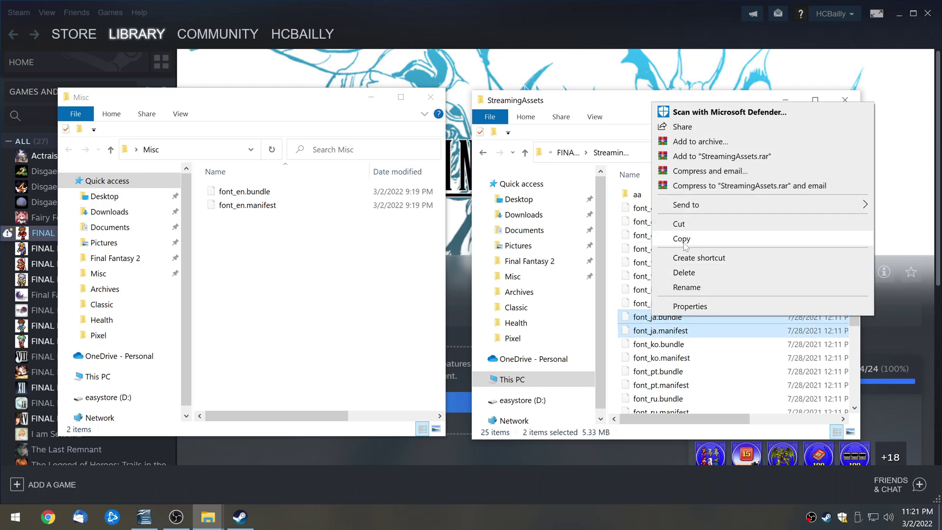
click(682, 239)
click(230, 263)
right_click(230, 263)
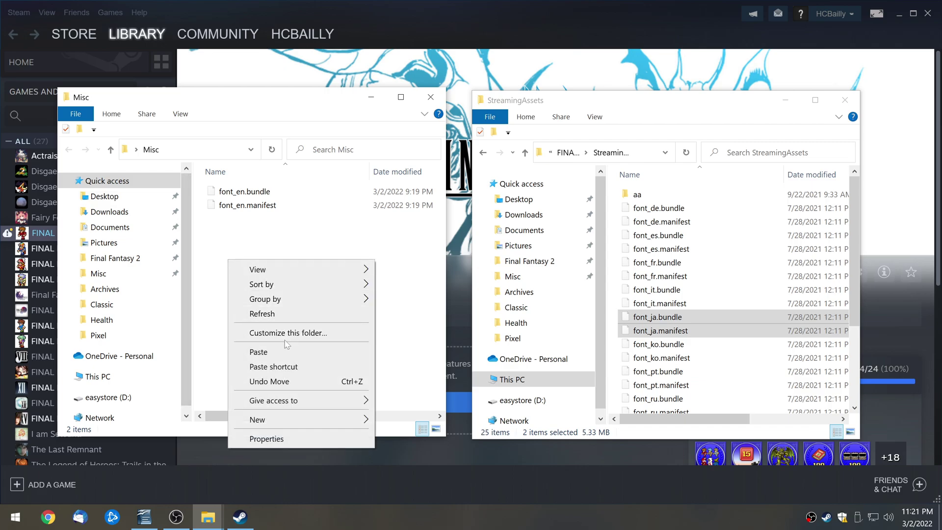
click(287, 360)
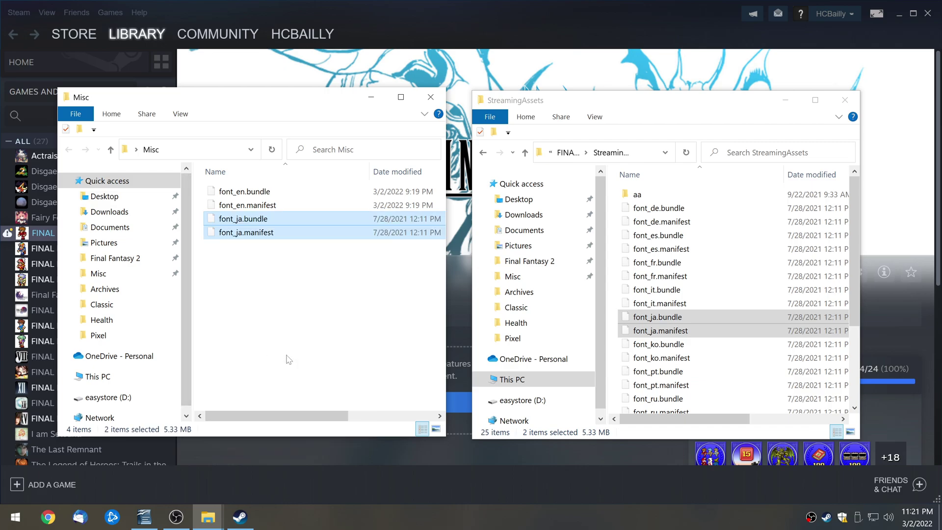
Rename font_ja.bundle in StreamingAssets to font_en.bundle
click(315, 332)
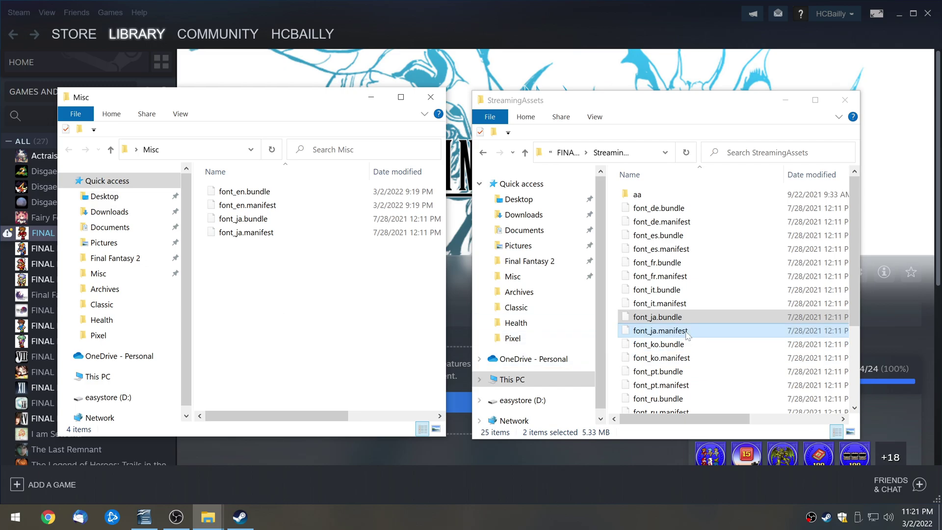
click(628, 317)
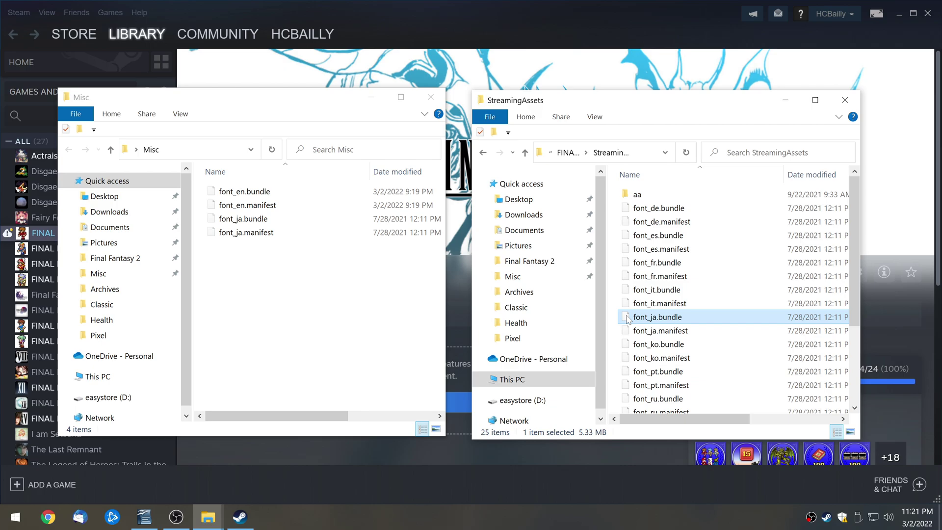
right_click(627, 317)
click(672, 291)
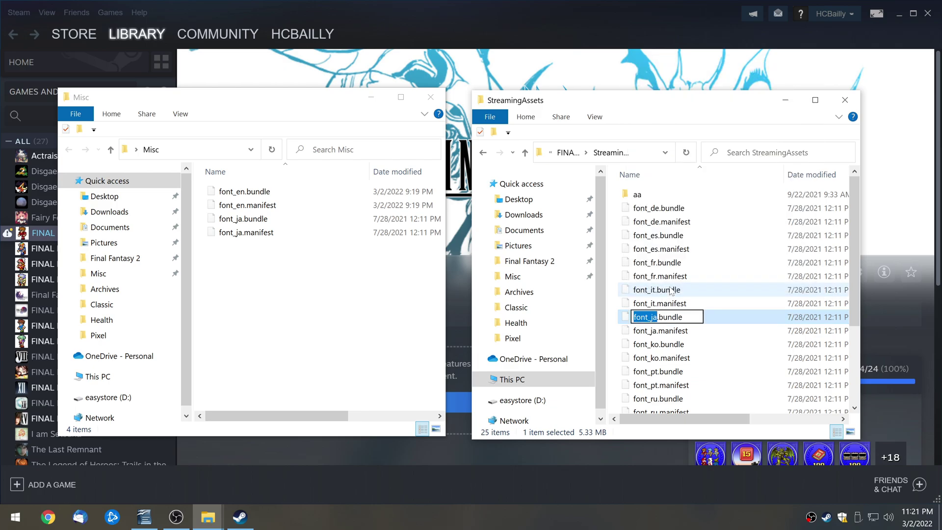
key(Right)
key(BackSpace)
key(BackSpace)
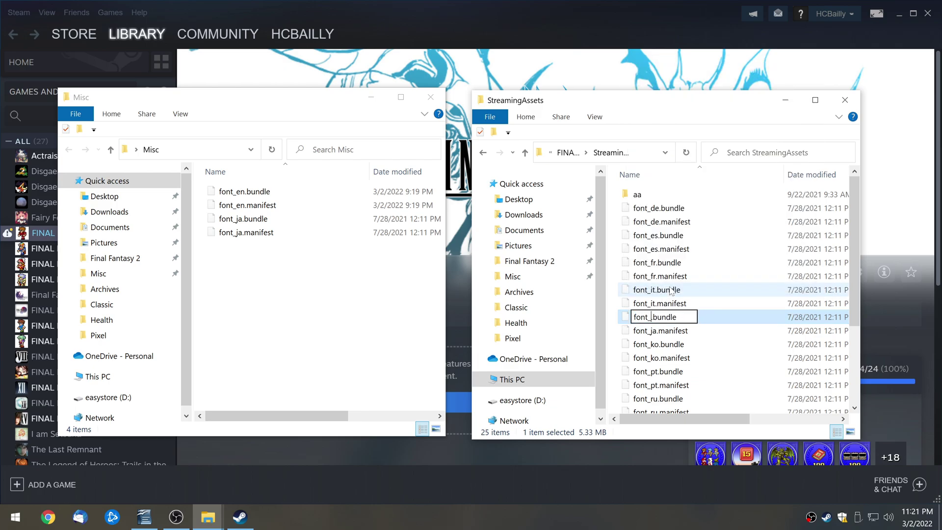
text(en)
key(Return)
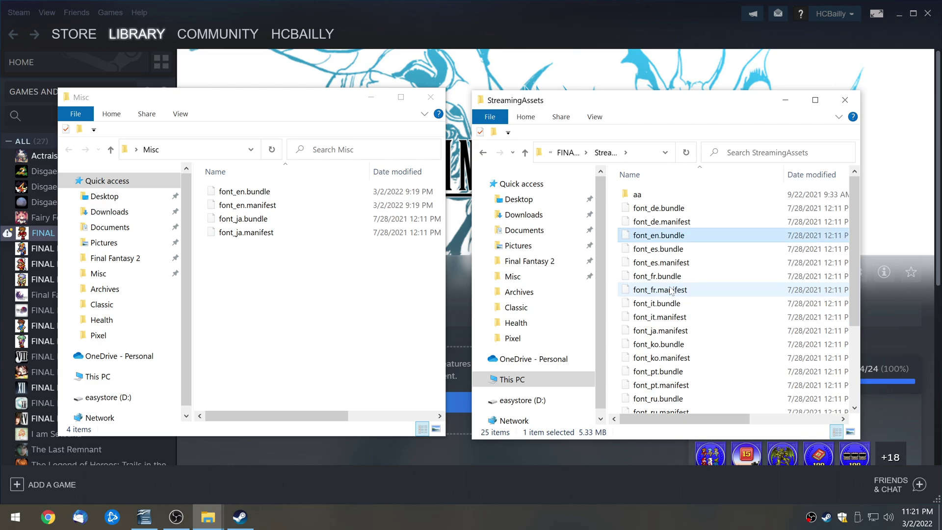
Rename font_ja.manifest in StreamingAssets to font_en.manifest
right_click(660, 330)
click(688, 305)
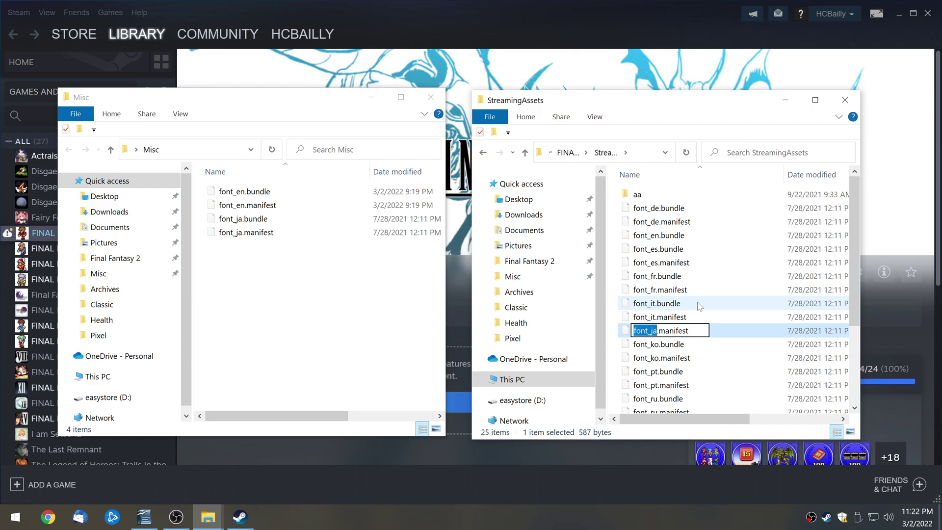
key(BackSpace)
key(BackSpace)
text(en)
key(Return)
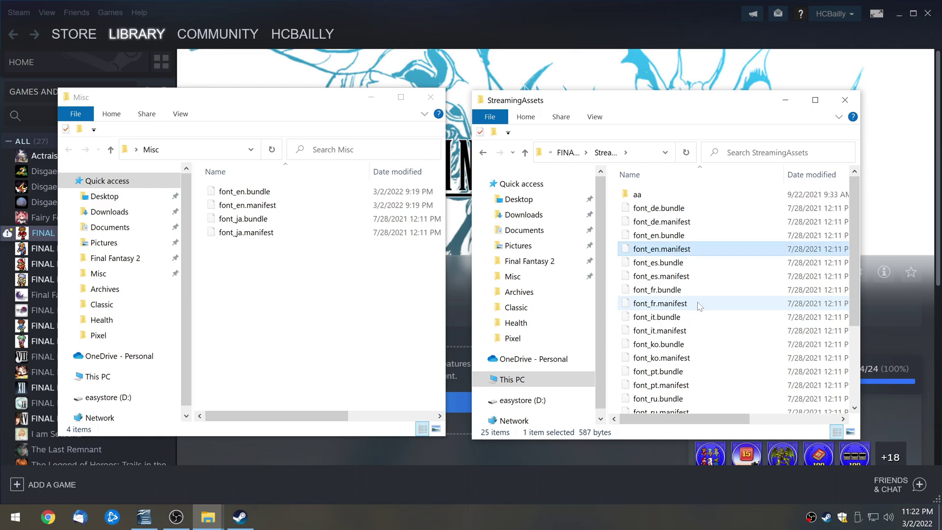
Move both font_ja files from Misc into StreamingAssets
click(250, 302)
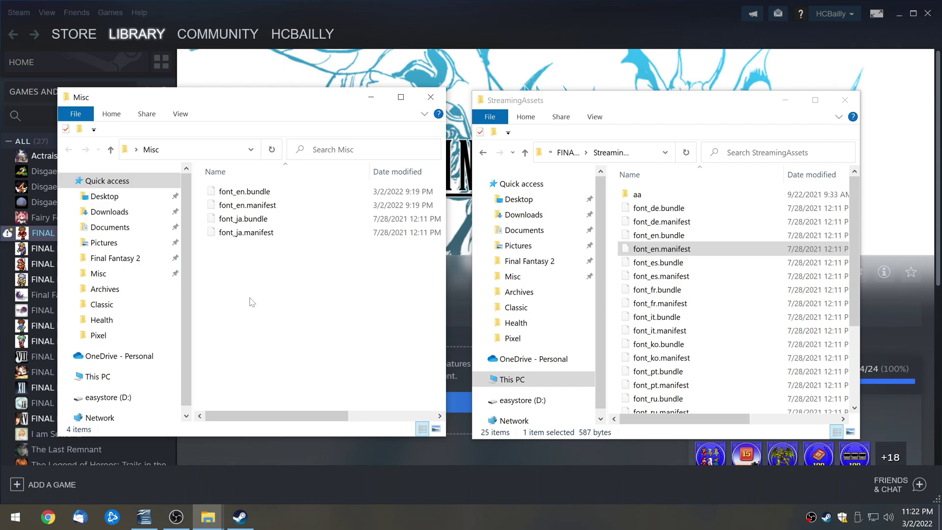
drag(254, 259, 237, 222)
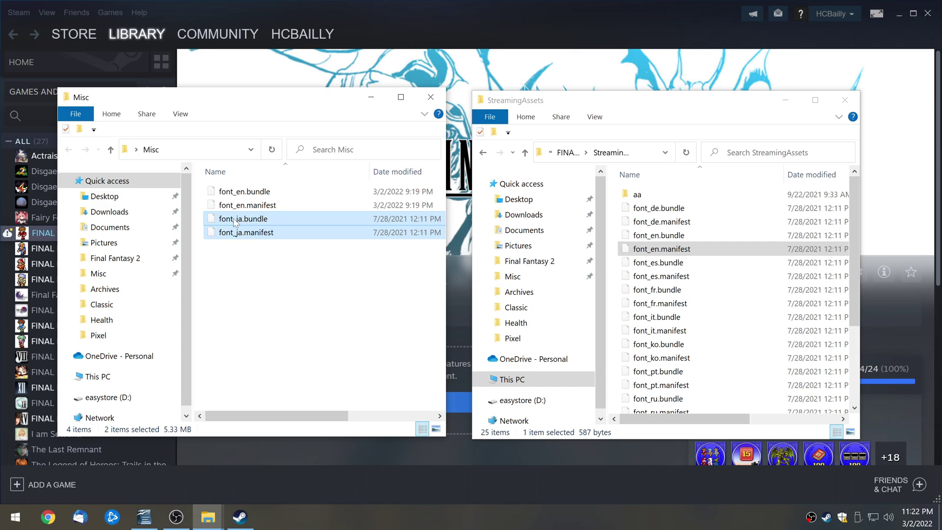
drag(236, 221, 712, 349)
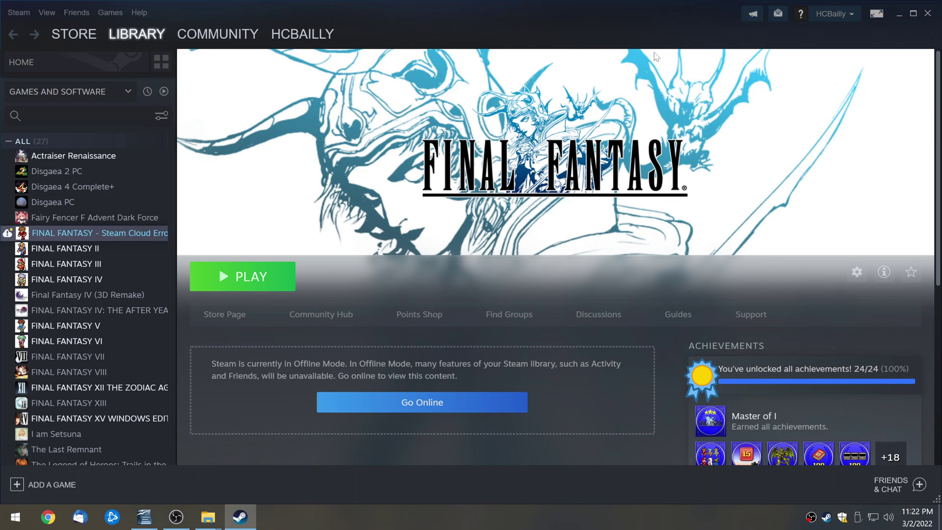
Launch FINAL FANTASY past the sync warning, view the title font, then Alt+Tab back to Steam
click(242, 295)
click(505, 390)
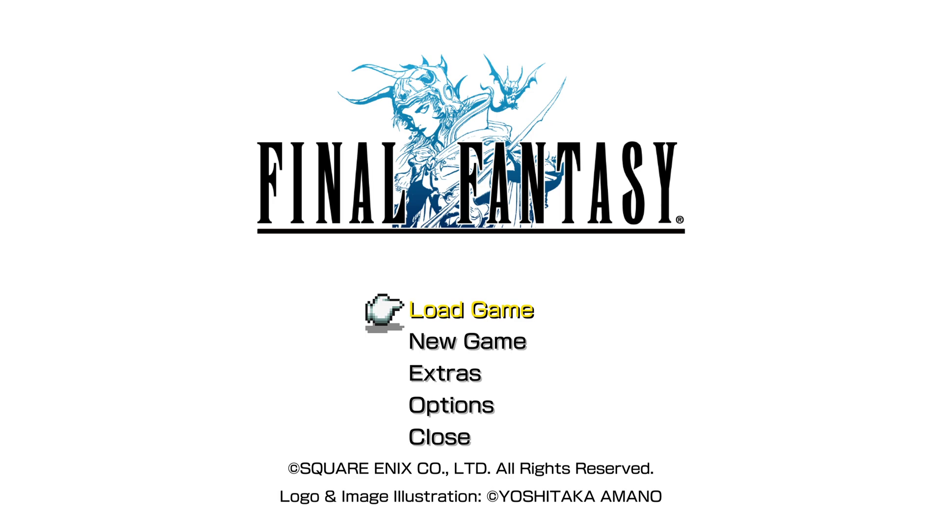
key(alt+Tab)
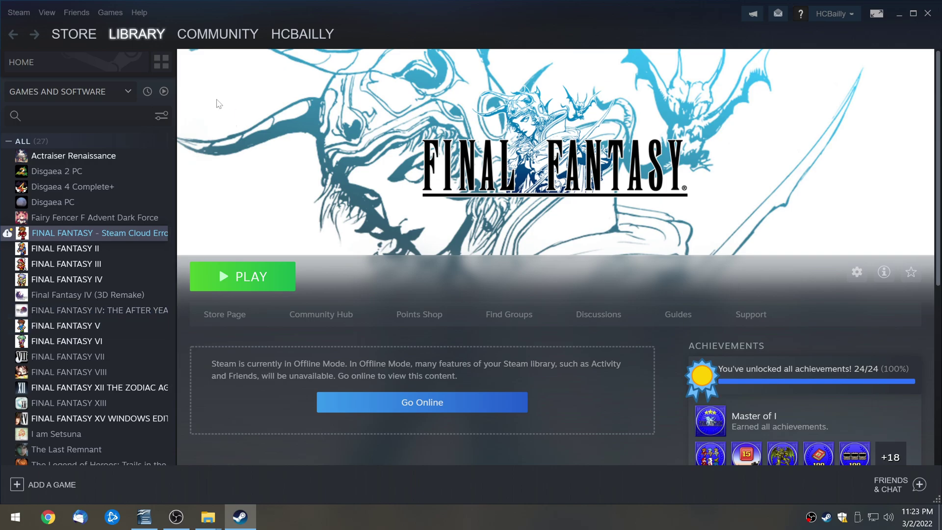
right_click(87, 239)
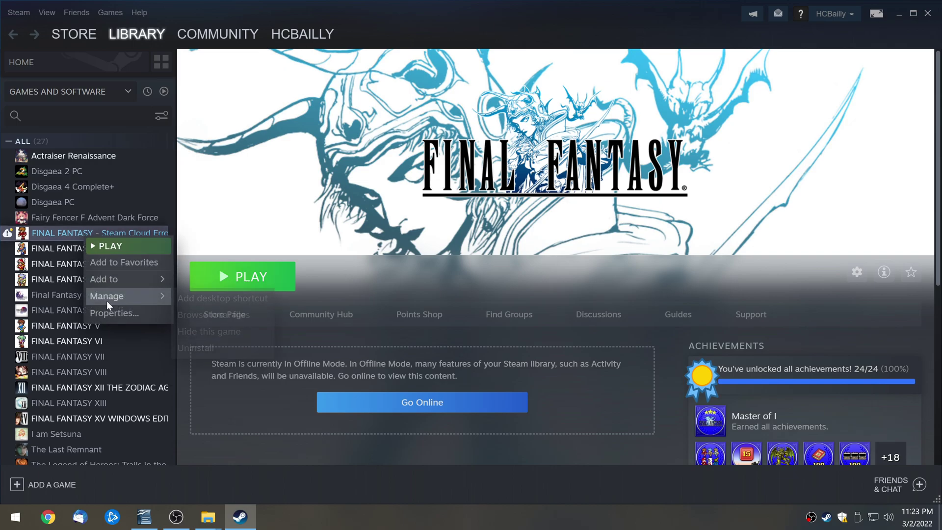
click(111, 308)
click(382, 212)
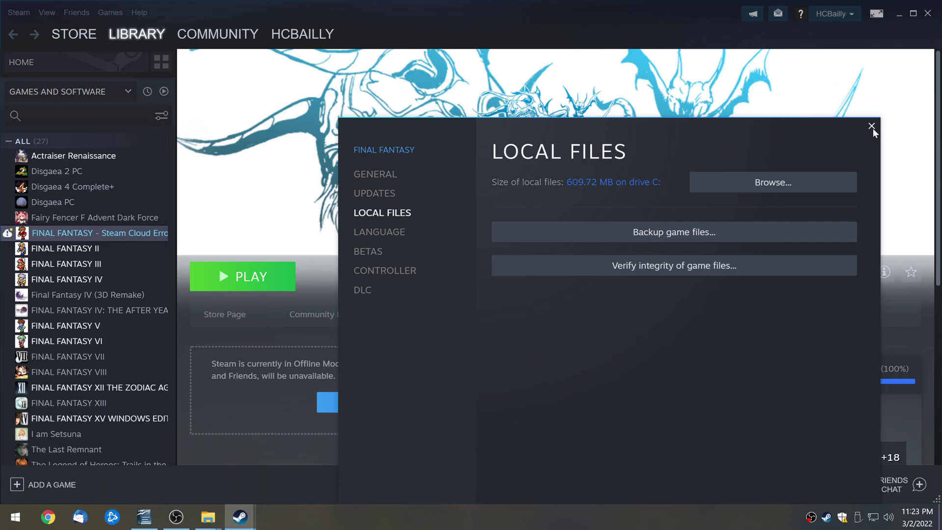
click(872, 128)
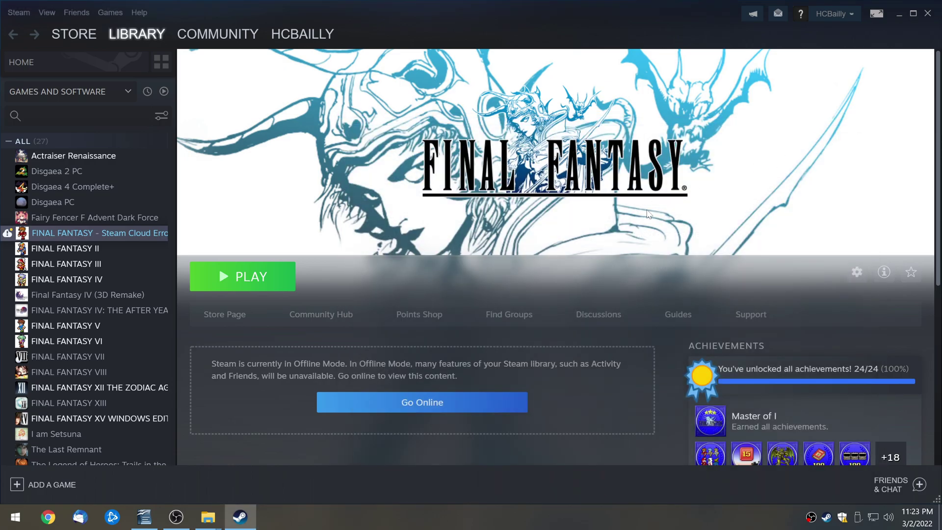